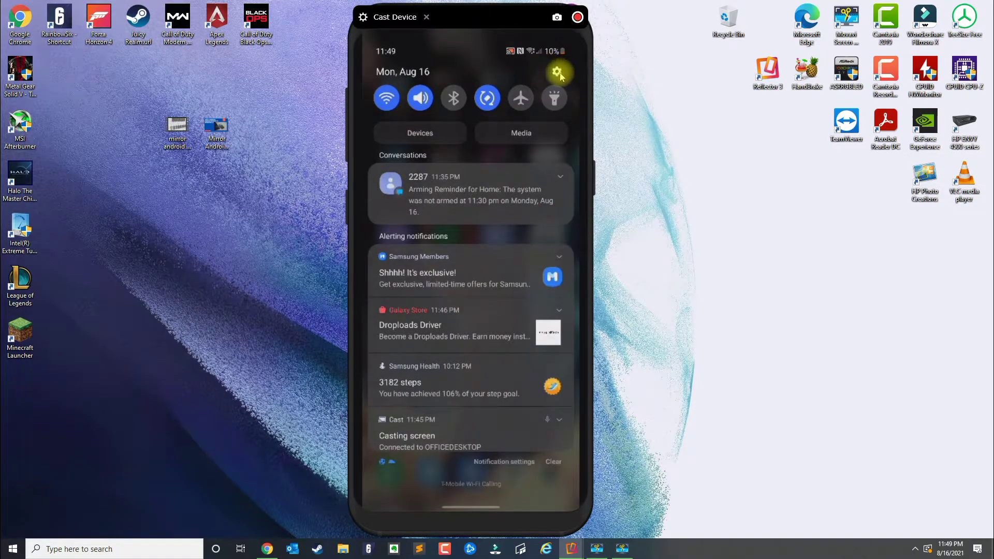
# Search Samsung Settings for 'print' to find the Printing option.
pyautogui.click(558, 73)
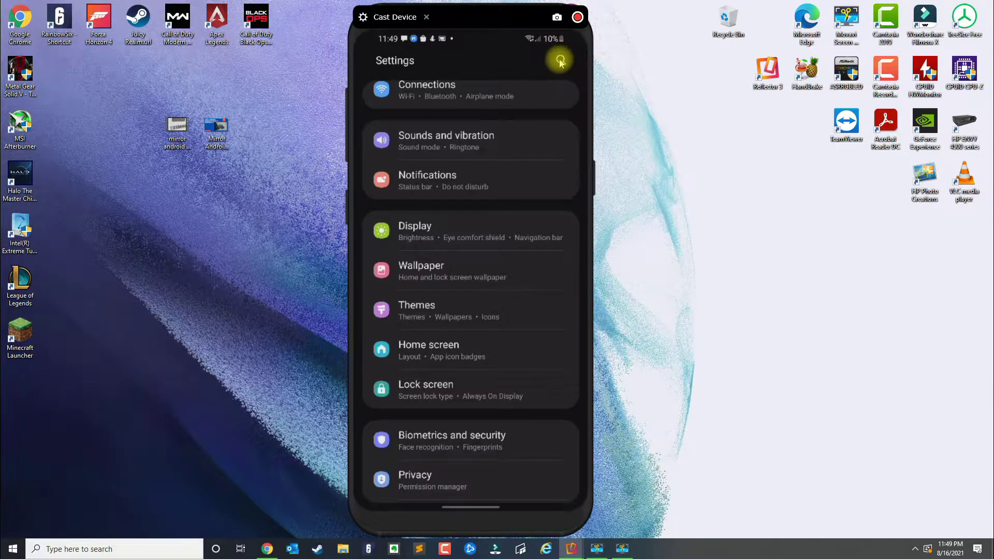
pyautogui.click(561, 62)
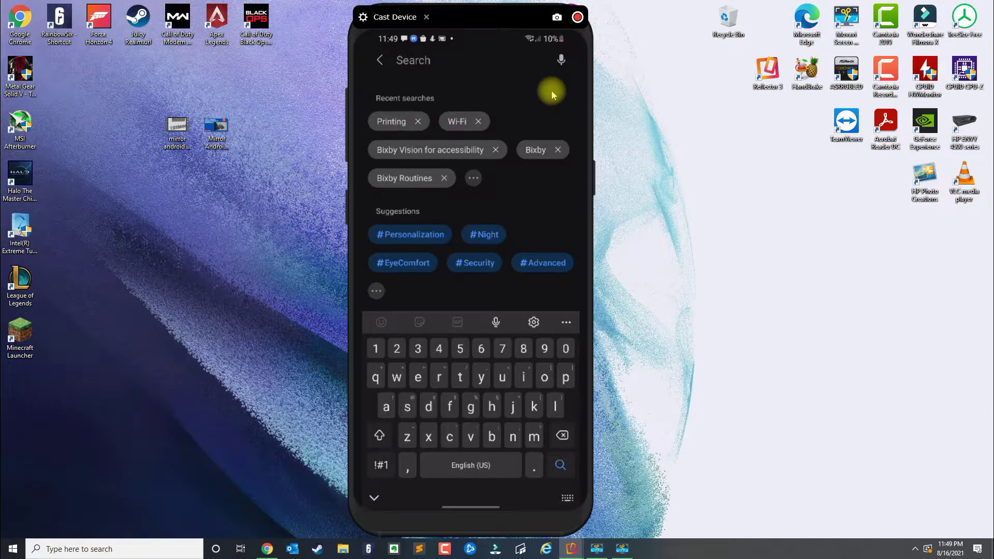
pyautogui.write('print')
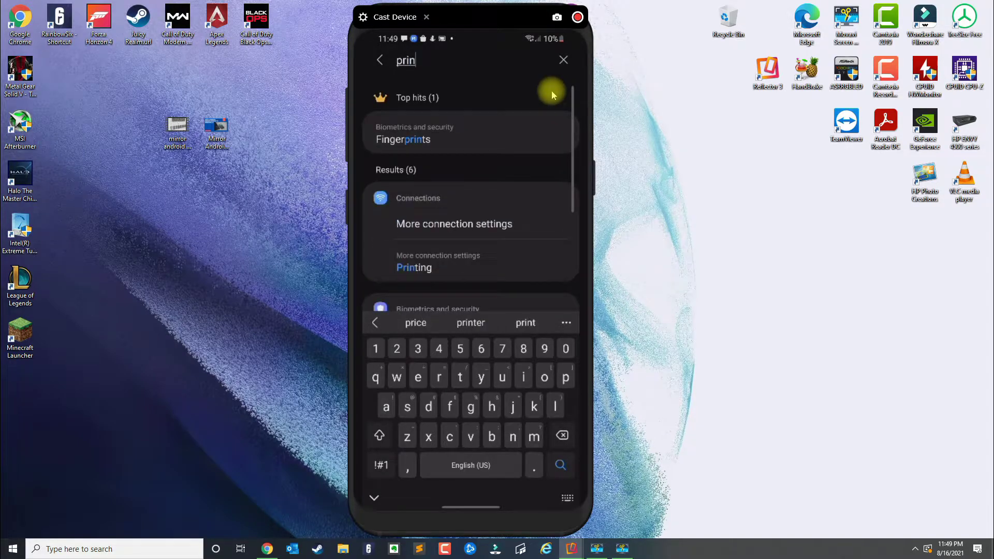
# Open Printing and check that Default Print Service finds the HP ENVY 4500 series.
pyautogui.click(426, 273)
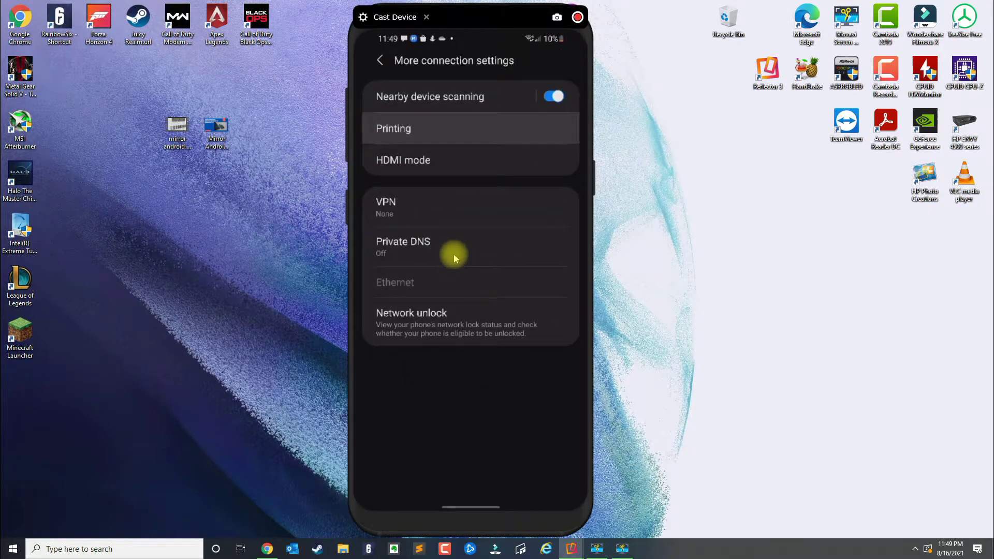
pyautogui.click(396, 133)
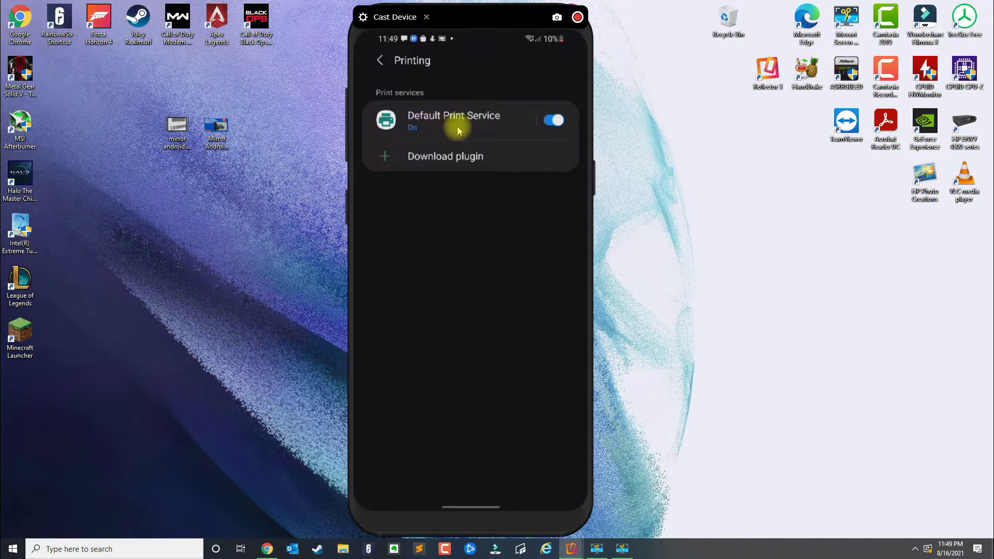
pyautogui.click(443, 124)
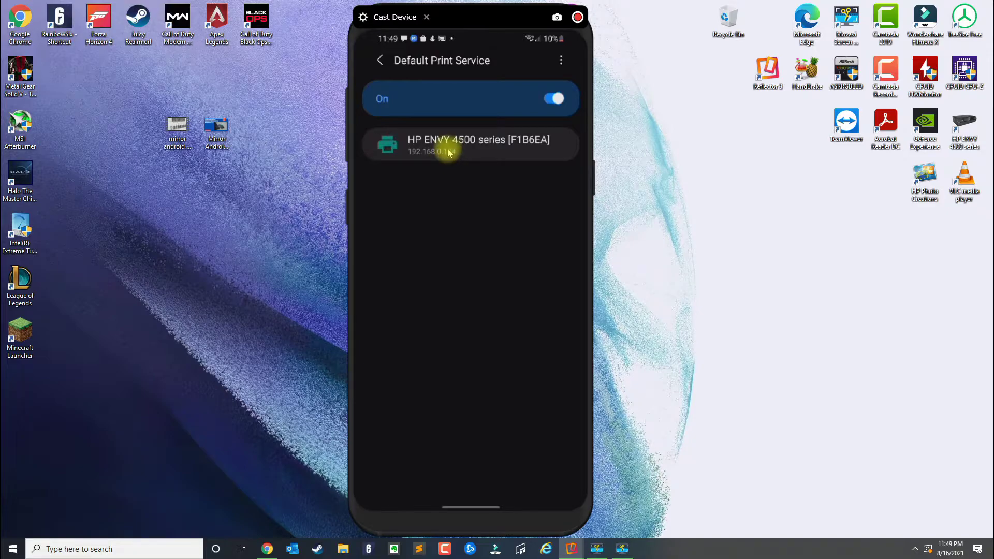
pyautogui.click(381, 60)
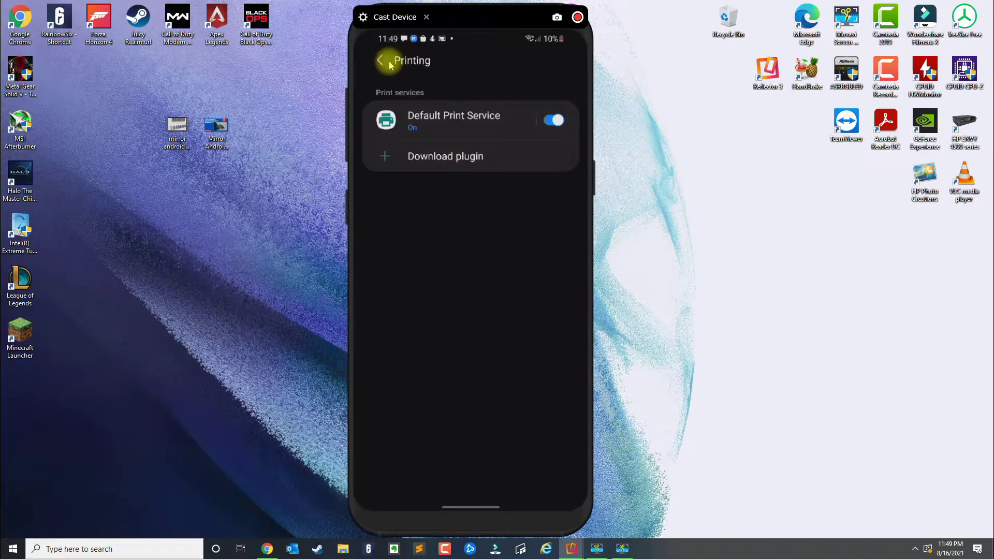
pyautogui.click(466, 159)
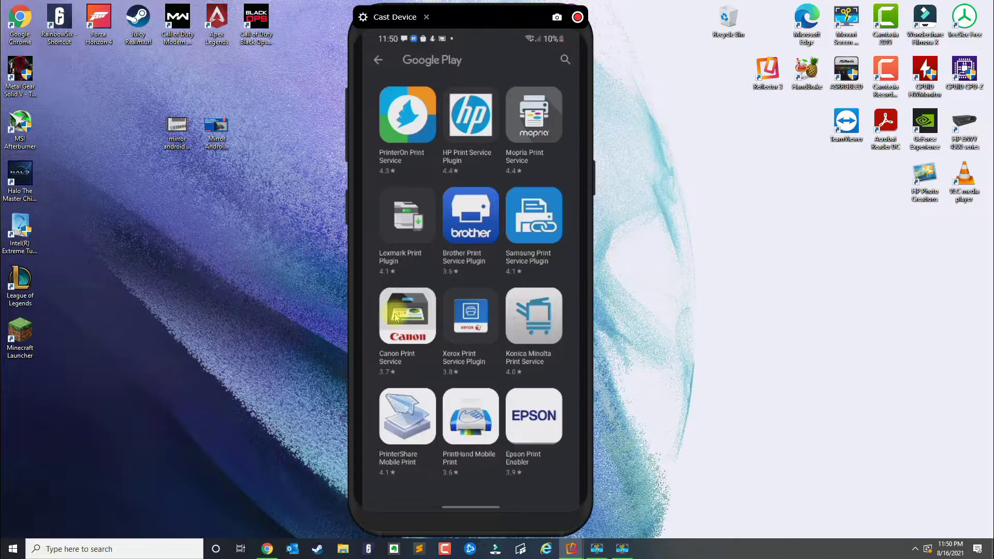
pyautogui.rightClick(394, 286)
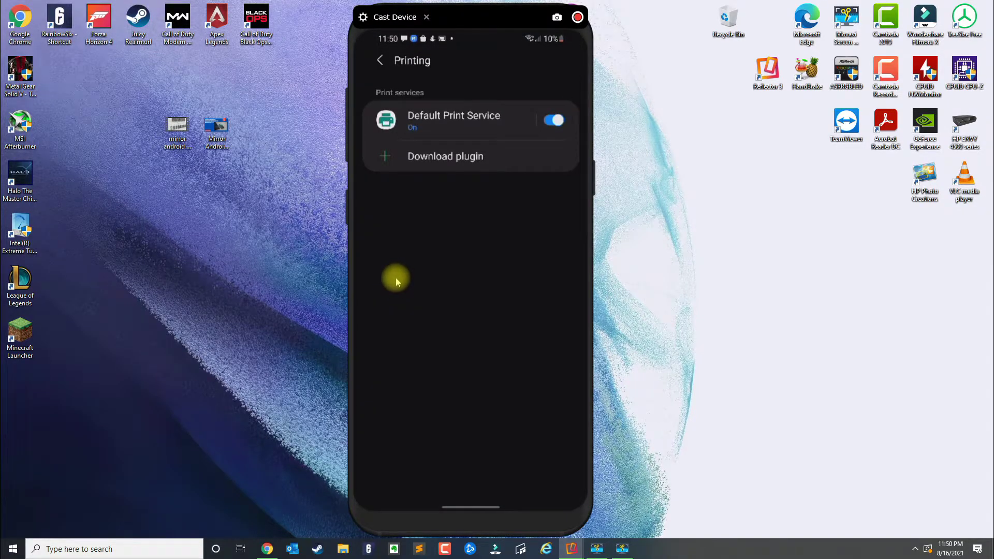
# Reach Add printer from Default Print Service's overflow menu.
pyautogui.click(446, 135)
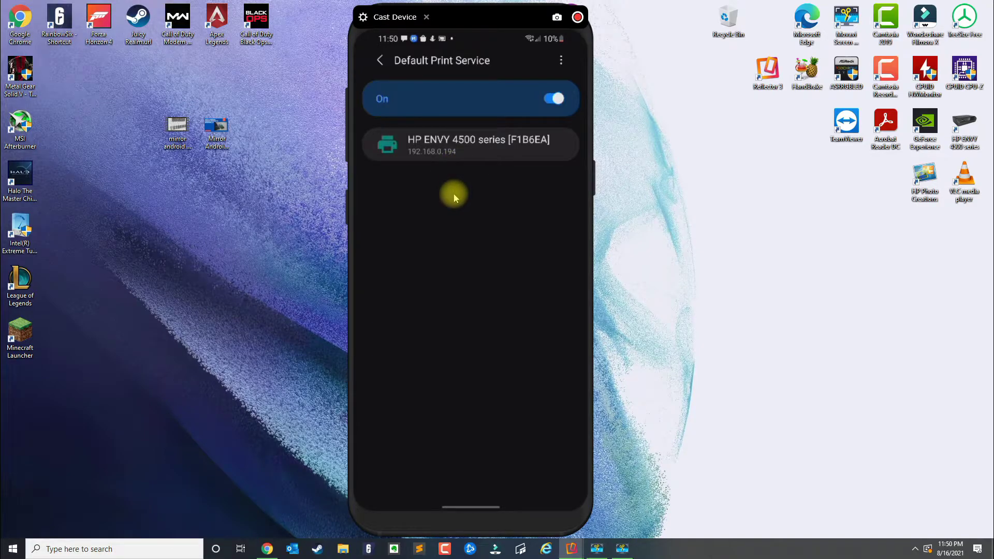
pyautogui.click(561, 64)
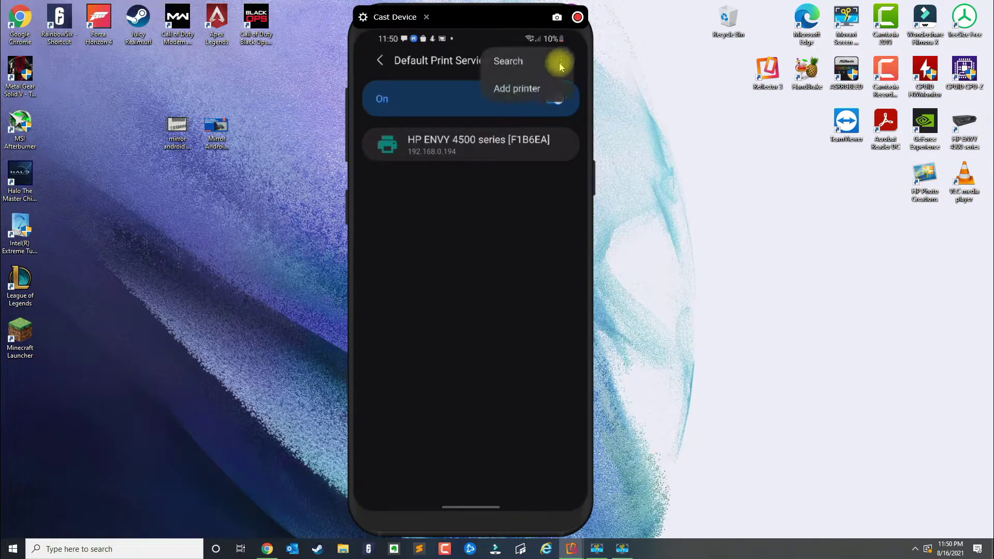
pyautogui.click(523, 95)
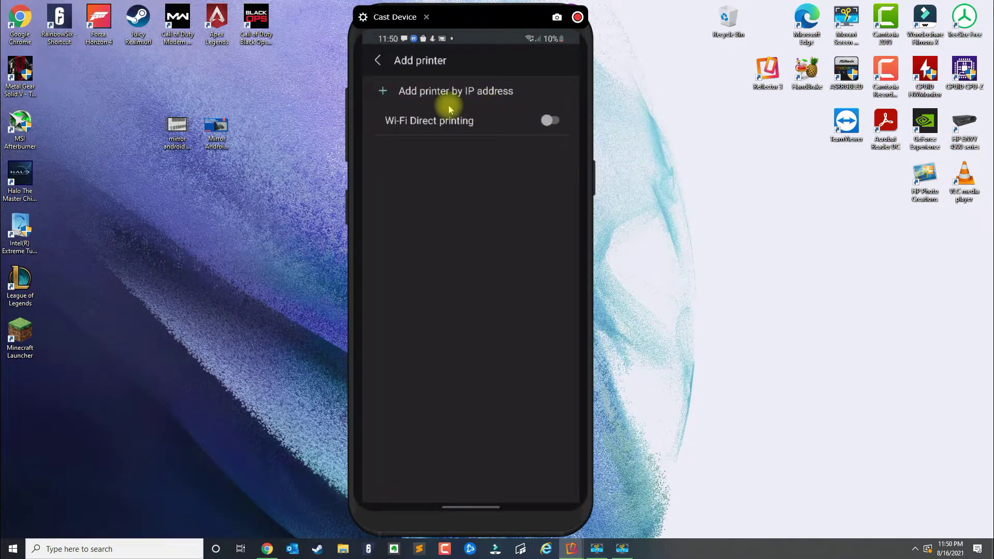
# Open the add-by-IP-address dialog, then back out without adding a printer.
pyautogui.click(417, 94)
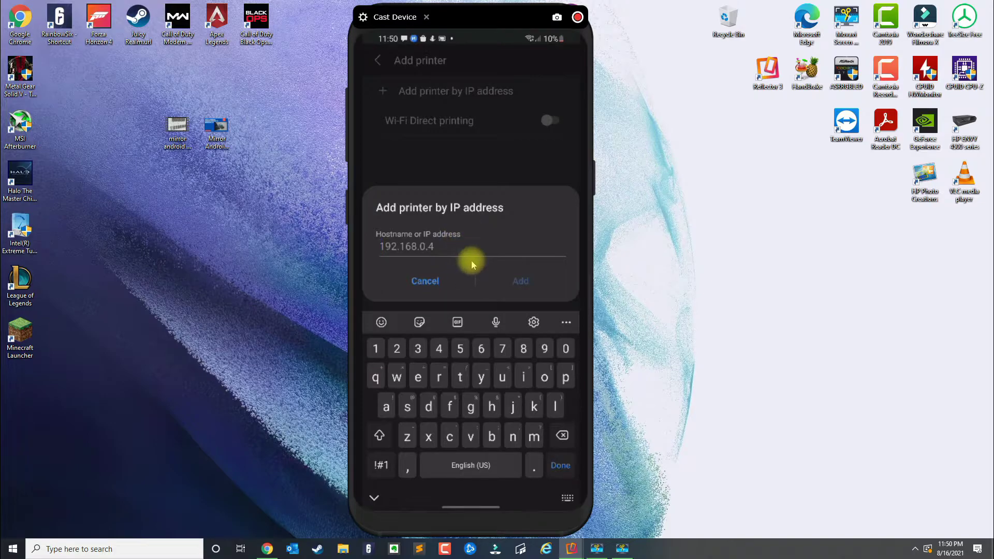
pyautogui.press('Escape')
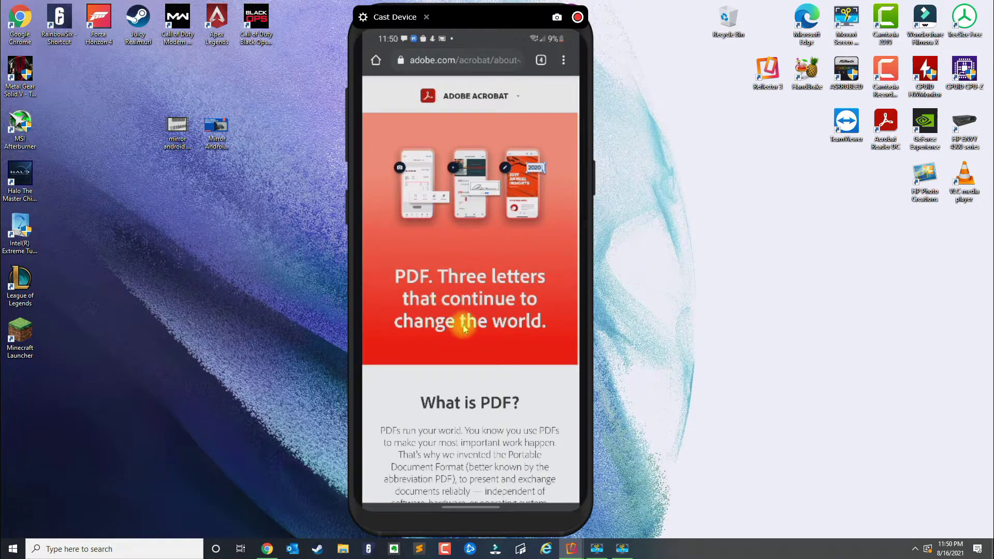
# Print Chrome's 'What is PDF' page to the HP ENVY 4500 via Share.
pyautogui.click(564, 61)
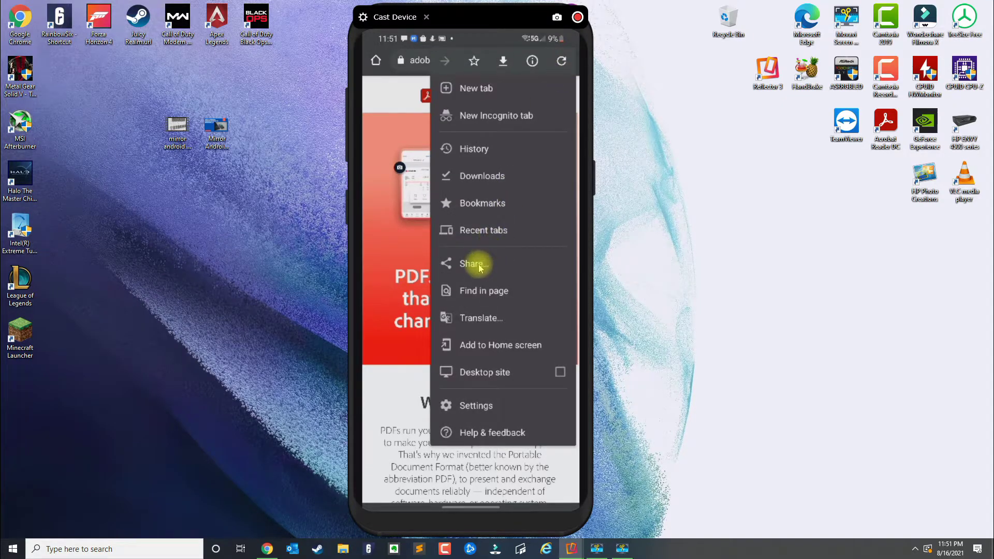
pyautogui.click(479, 268)
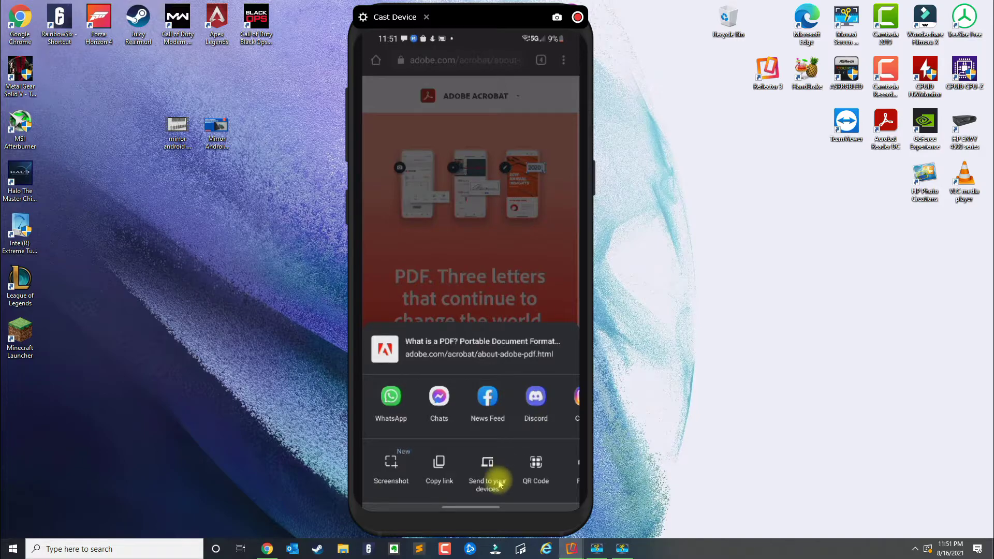
pyautogui.hscroll(1, 501, 494)
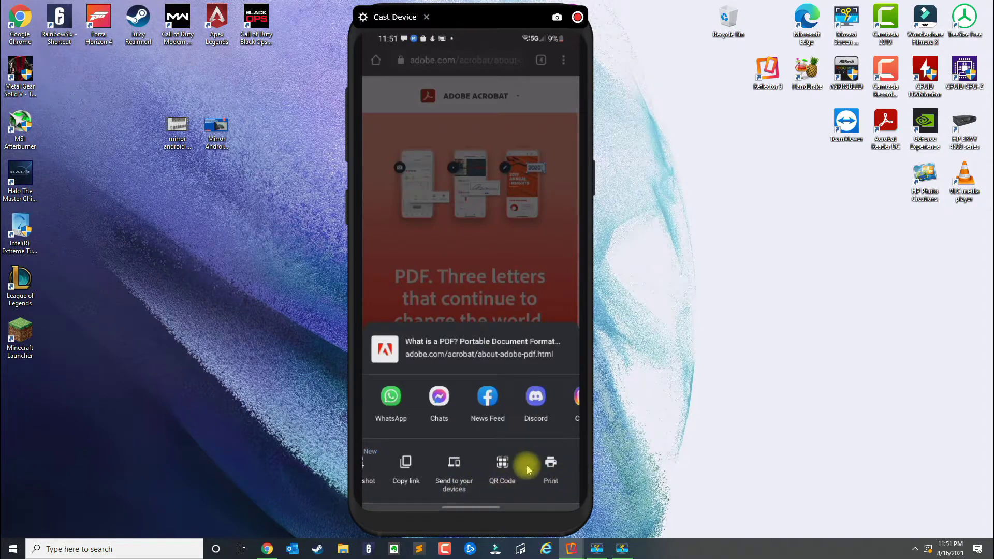
pyautogui.click(558, 469)
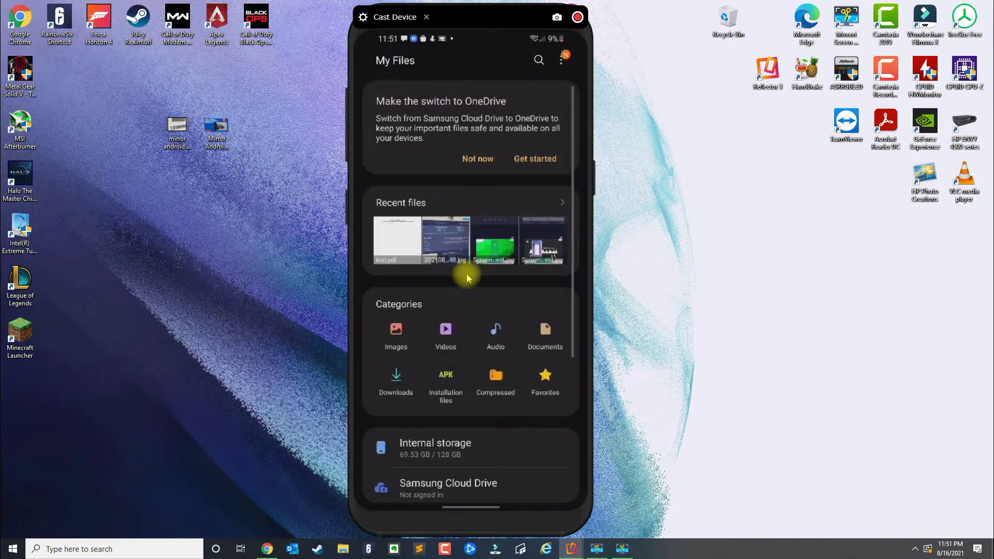
# Open Download/test.pdf from internal storage with Adobe Acrobat.
pyautogui.click(441, 447)
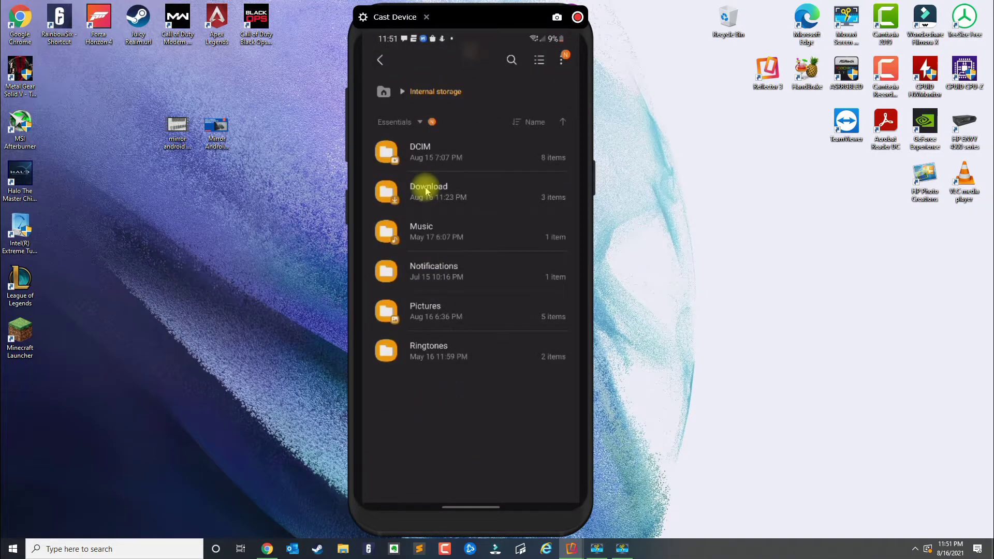
pyautogui.click(426, 192)
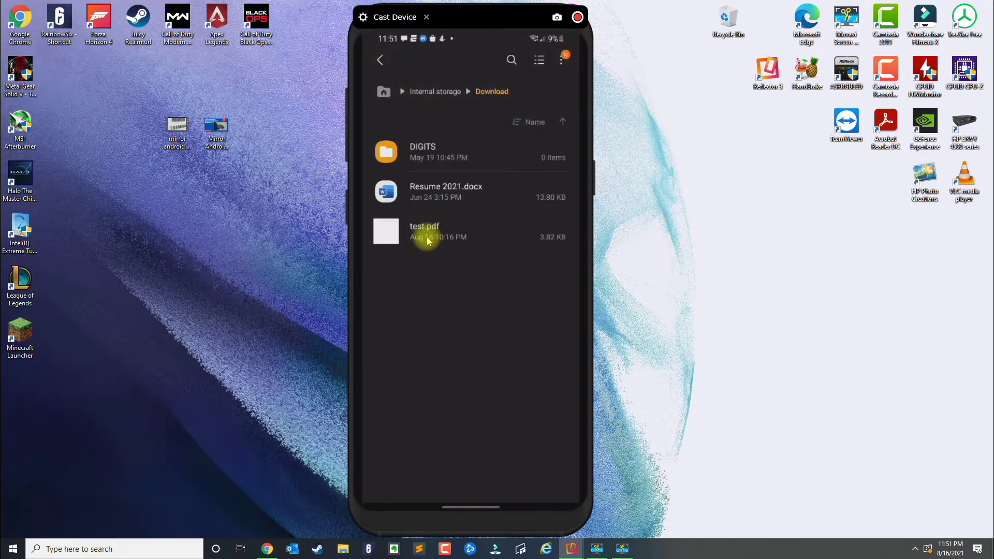
pyautogui.click(426, 241)
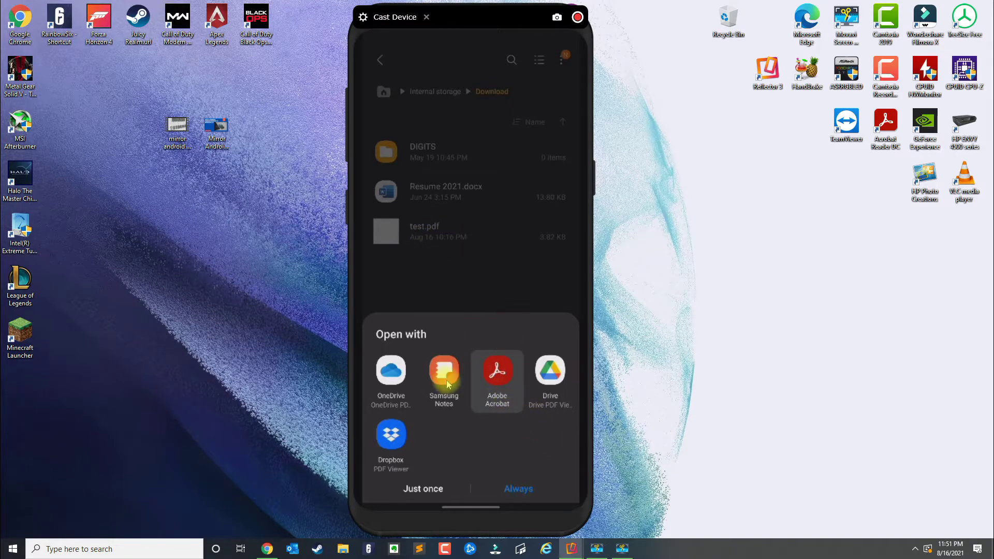
pyautogui.click(505, 376)
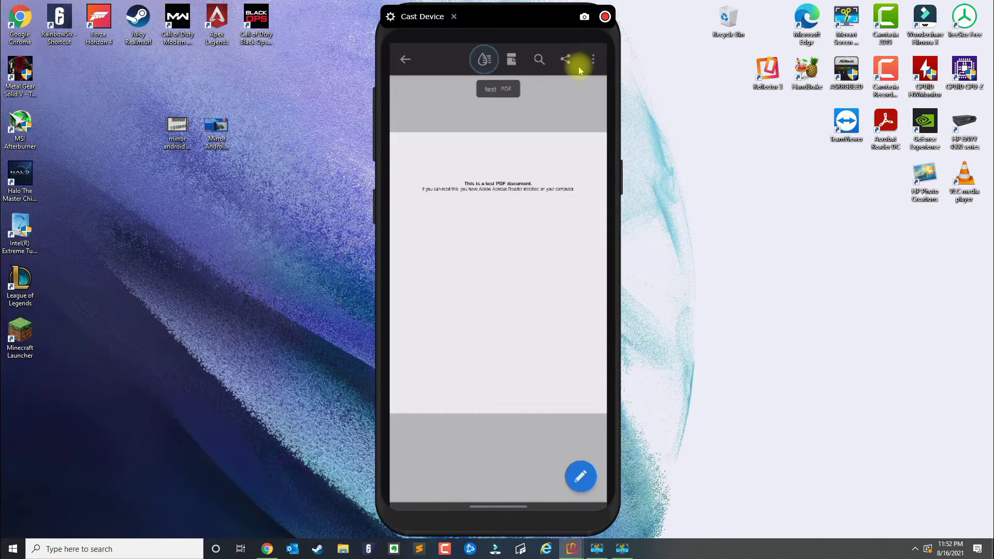
# Print test.pdf from Acrobat's menu to the HP ENVY 4500, one Letter copy.
pyautogui.click(590, 59)
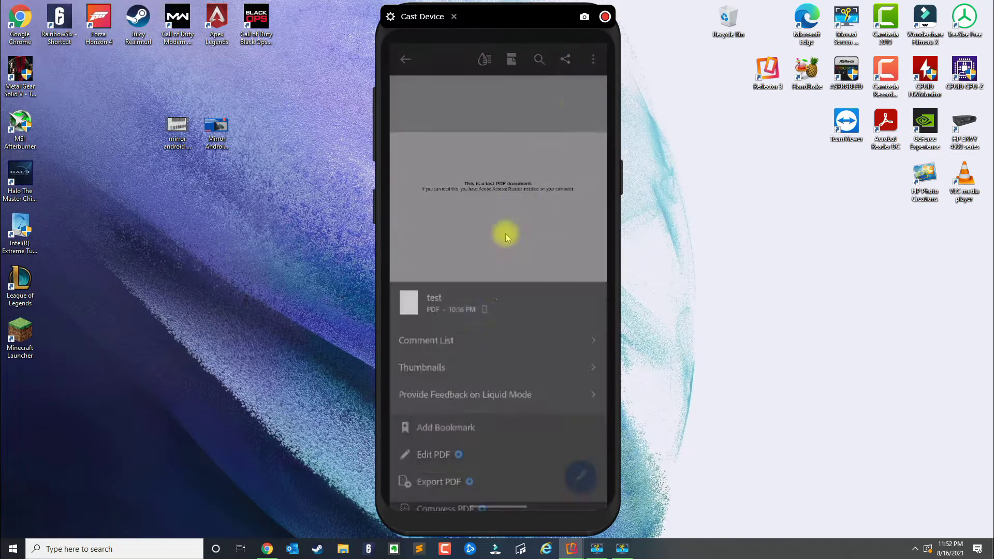
pyautogui.scroll(-3, 435, 435)
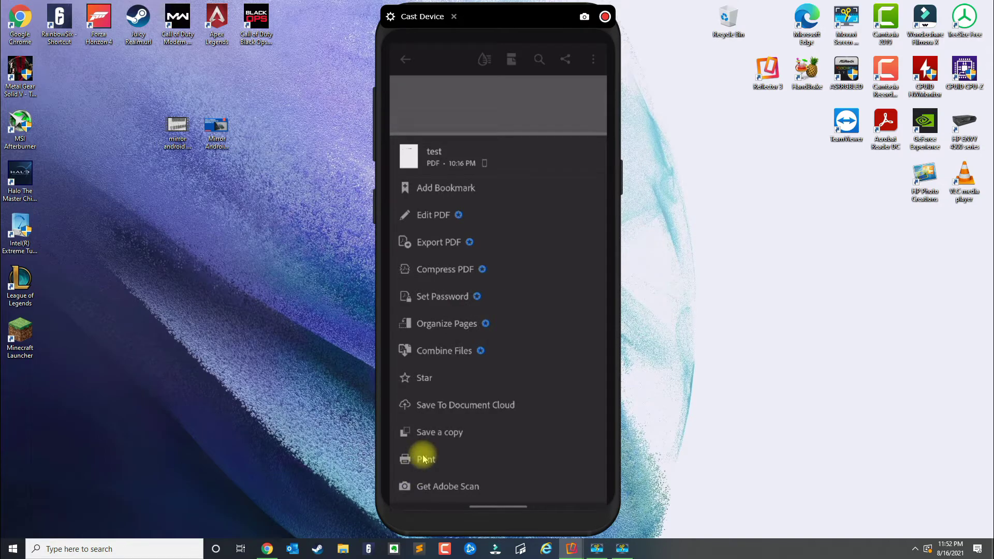
pyautogui.click(428, 457)
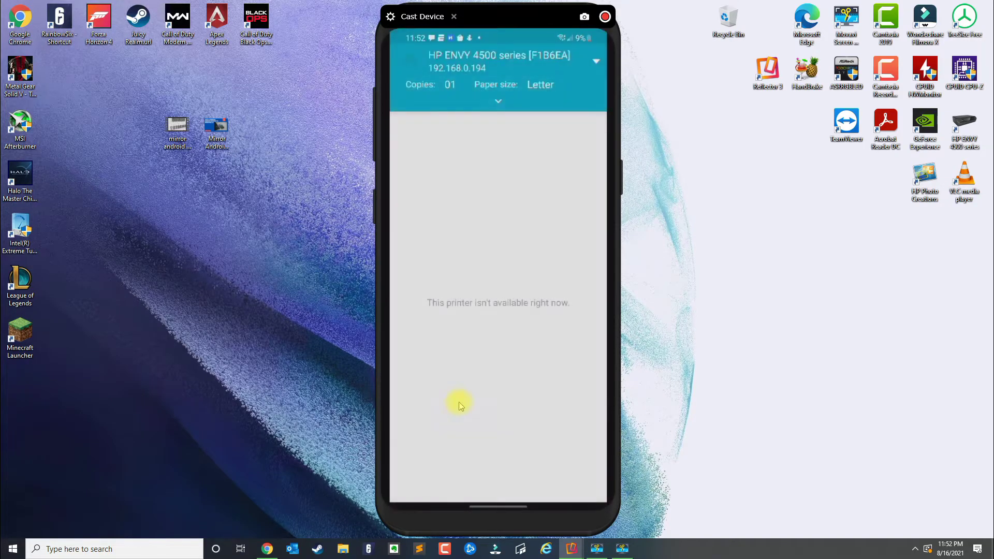